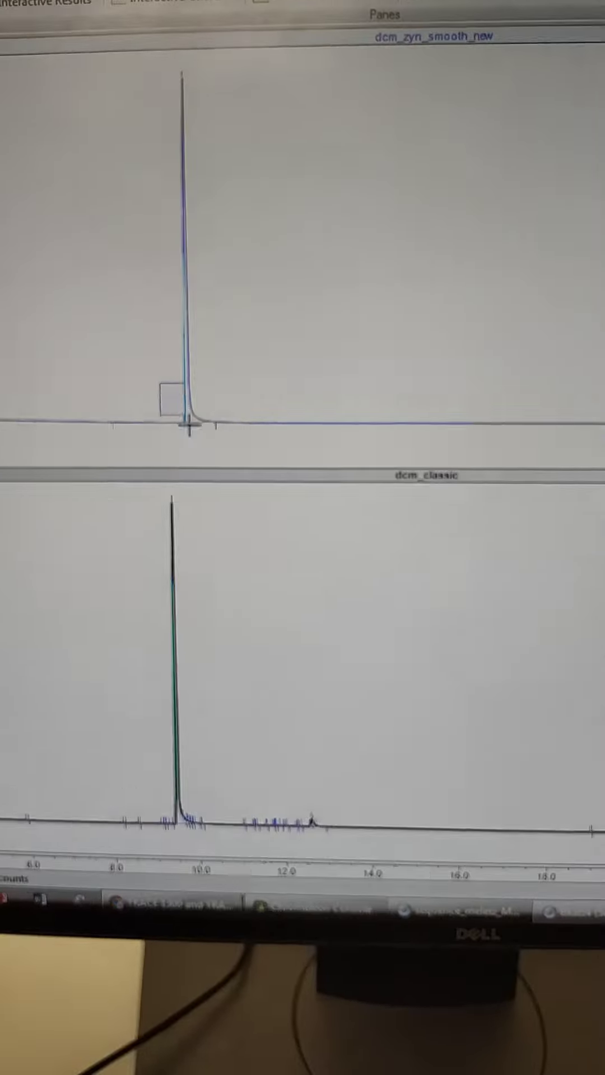
- Zoom both extract chromatograms in on the 13–16.5 minute region
{"action": "left_click_drag", "start_coordinate": [126, 349], "coordinate": [443, 397]}
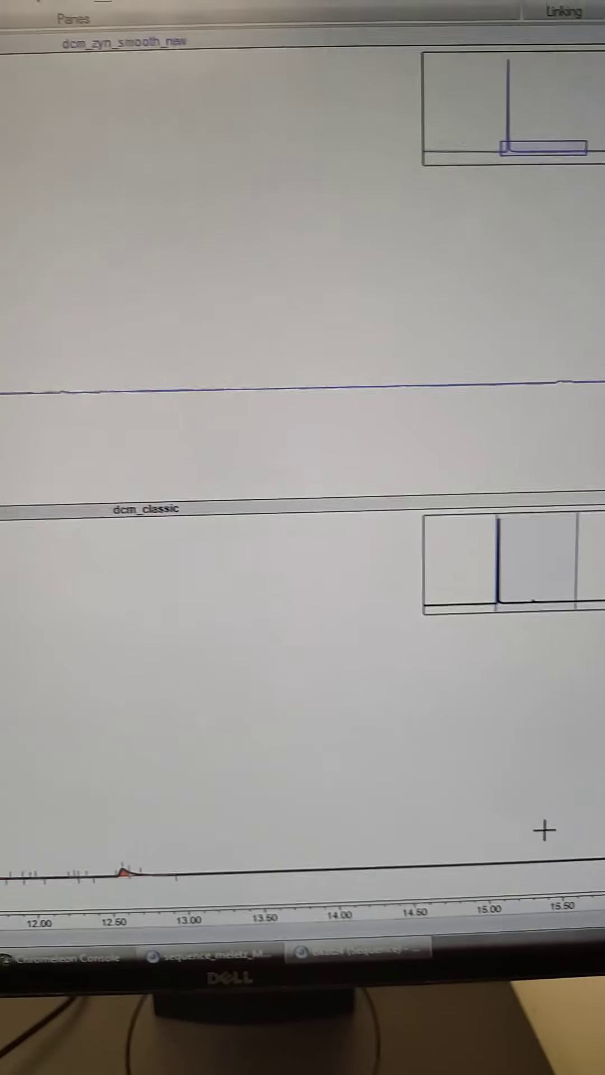
- Search the peak's spectrum in NIST, matching 2,6-naphthalenedicarbonitrile
{"action": "double_click", "coordinate": [579, 786]}
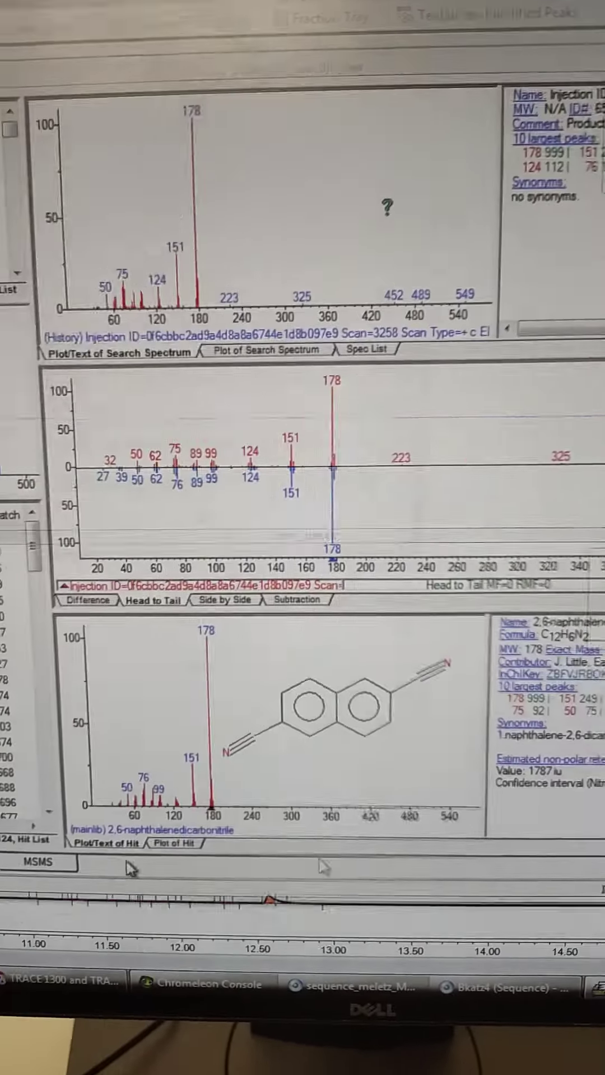